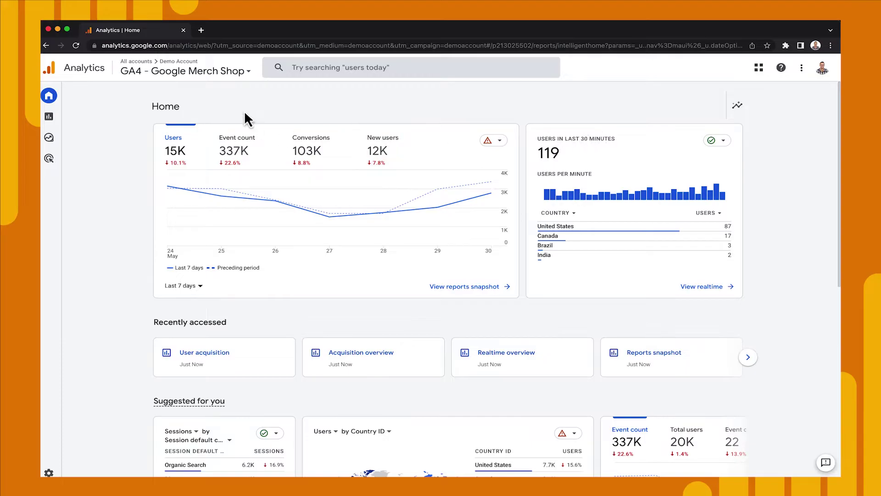
Open the Reports snapshot and review its user trend, new-user source and campaign summary cards.
left_click(73, 118)
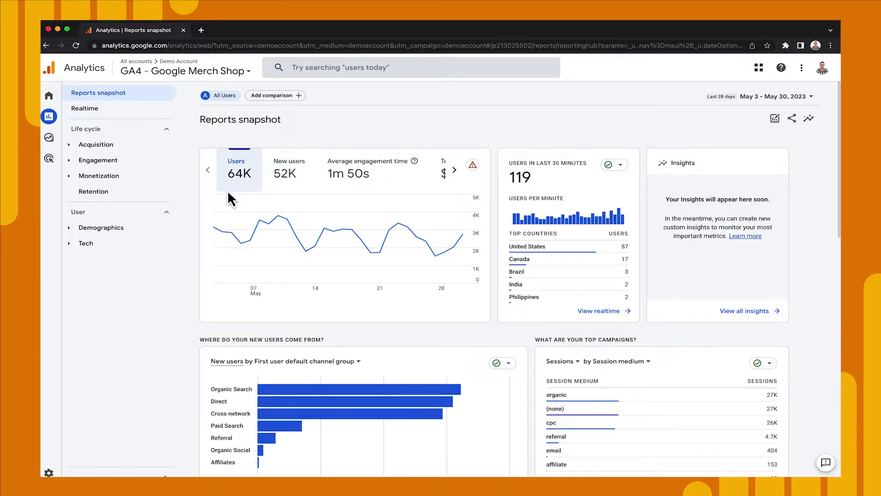
mouse_move(223, 205)
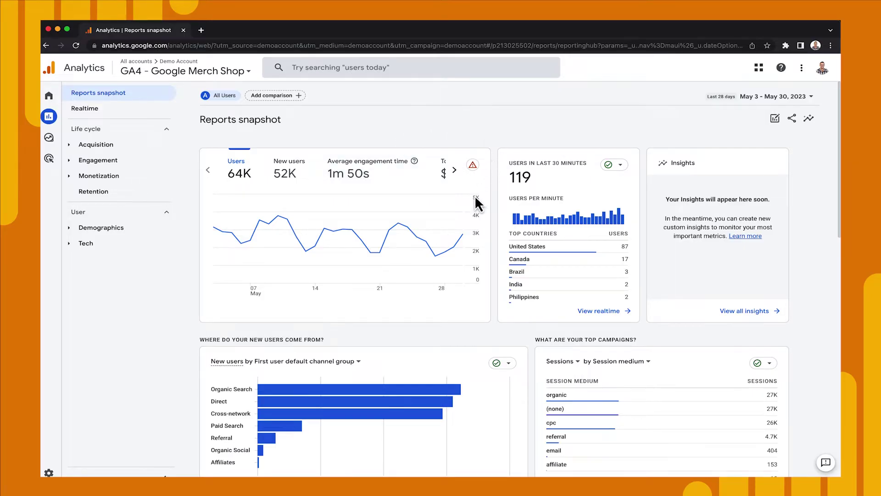
scroll(187, 260, "down", 5)
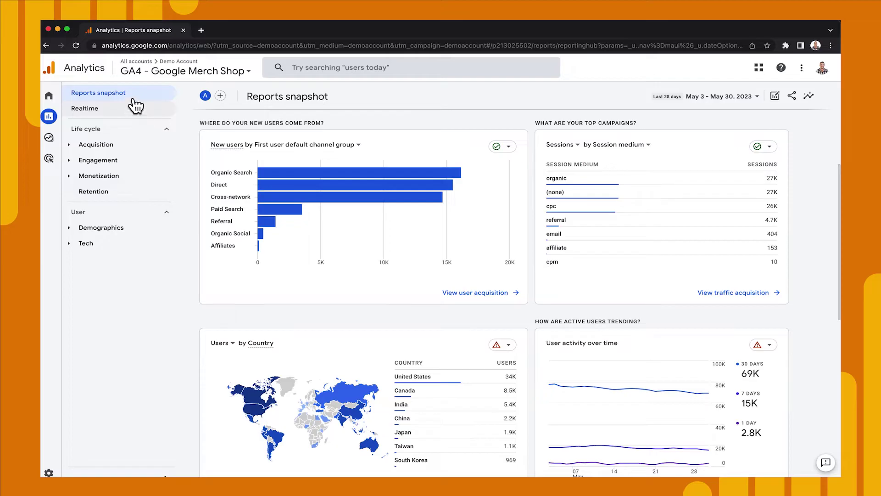
Open the Realtime report and drill from the first listed event into its clean_event parameter.
left_click(123, 110)
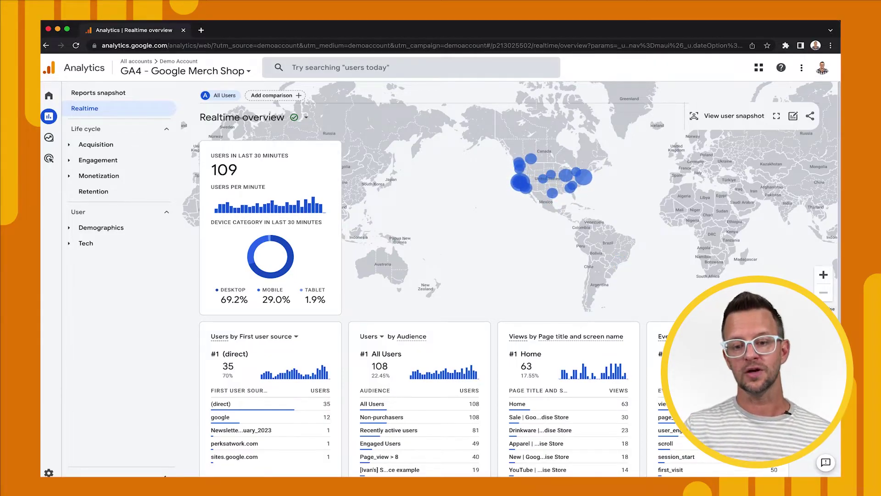
left_click(662, 403)
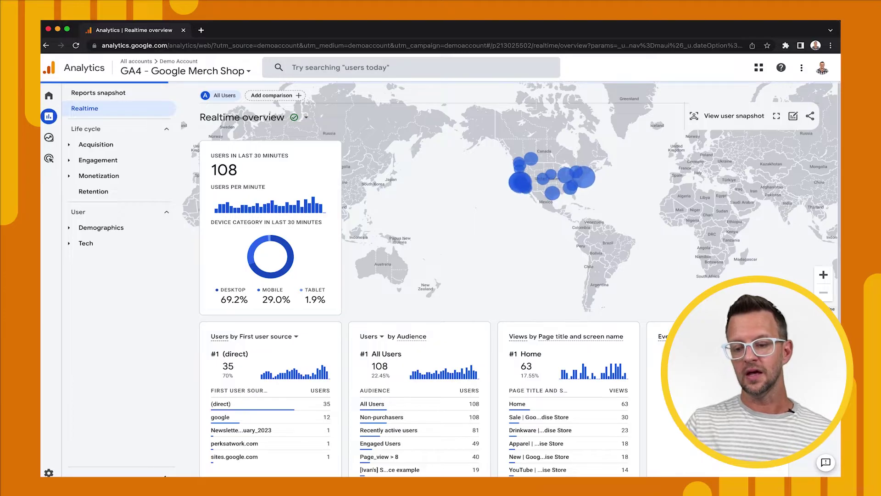
scroll(510, 280, "down", 3)
left_click(675, 246)
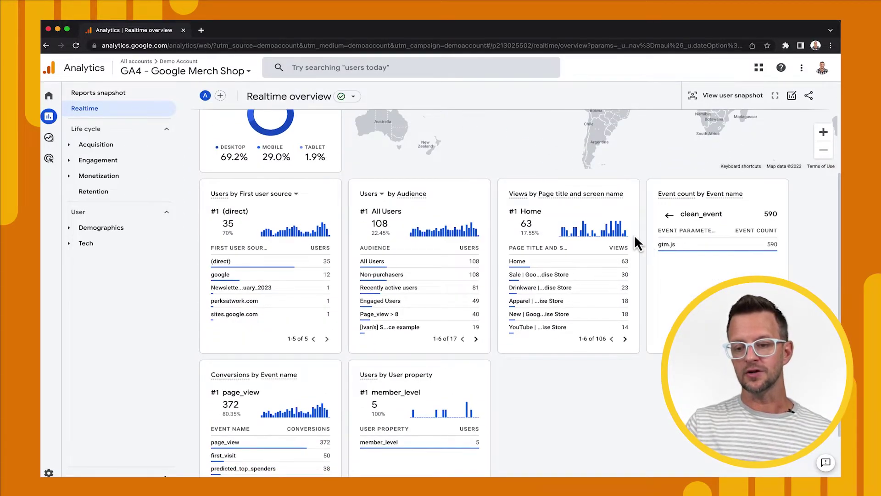
scroll(462, 171, "up", 3)
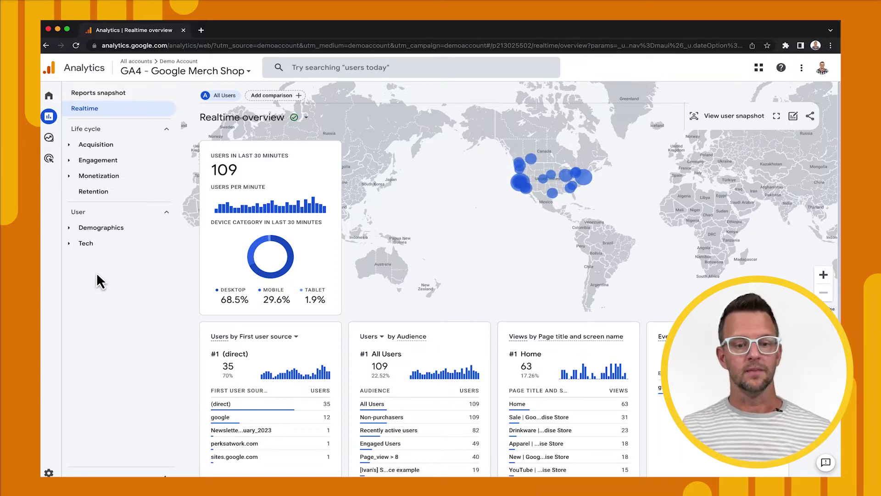
Open the Engagement overview and examine its views, event count and page title cards.
left_click(98, 160)
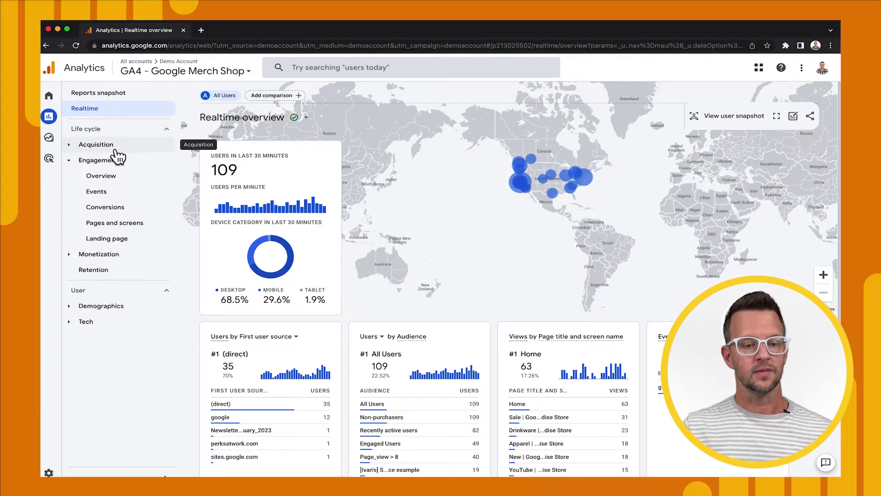
left_click(101, 175)
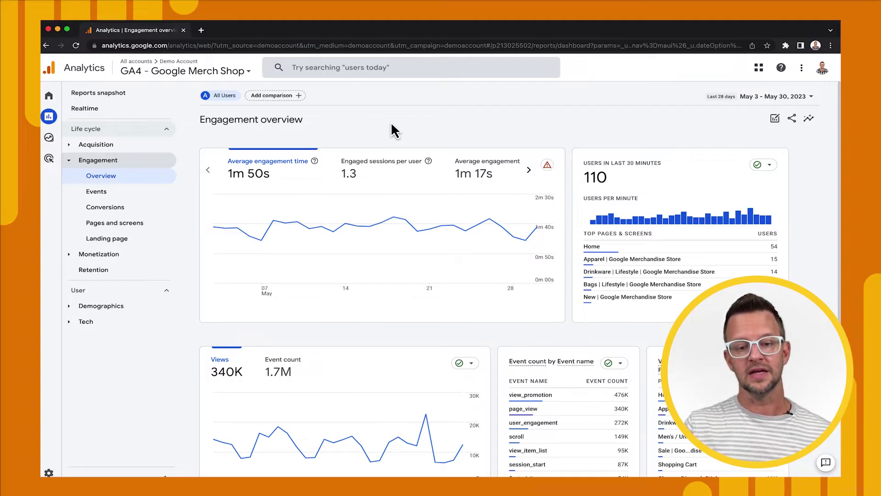
scroll(389, 191, "down", 3)
scroll(391, 193, "down", 2)
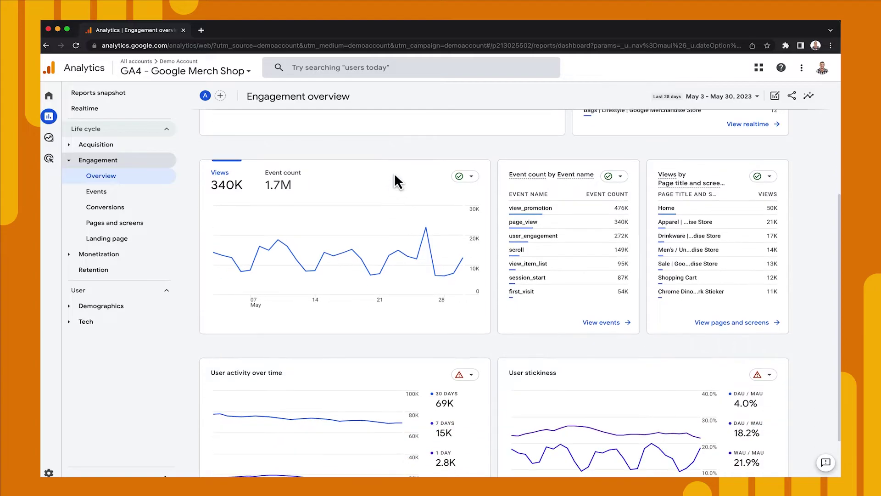
mouse_move(692, 175)
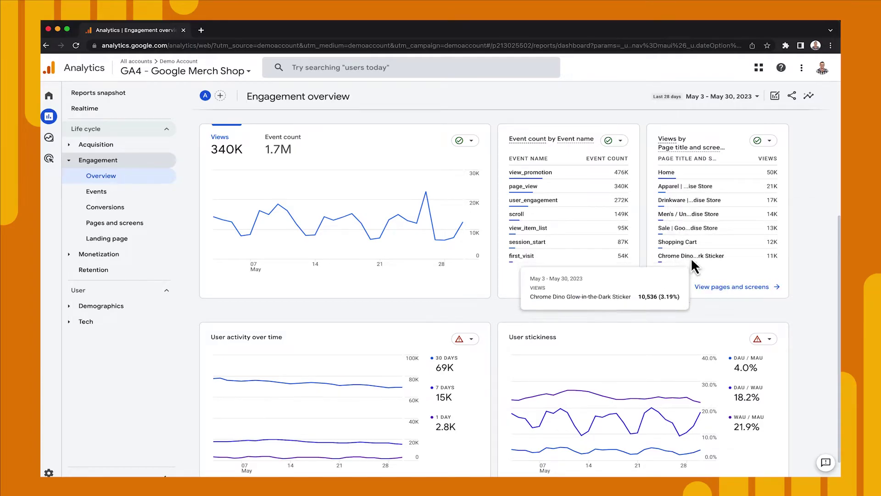
Open the full Pages and screens report and view its date range presets without changing the range.
left_click(734, 289)
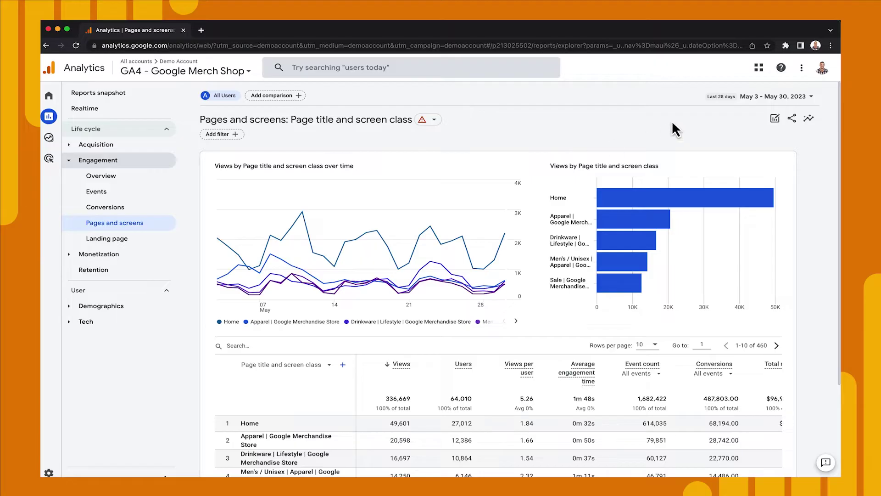
left_click(742, 98)
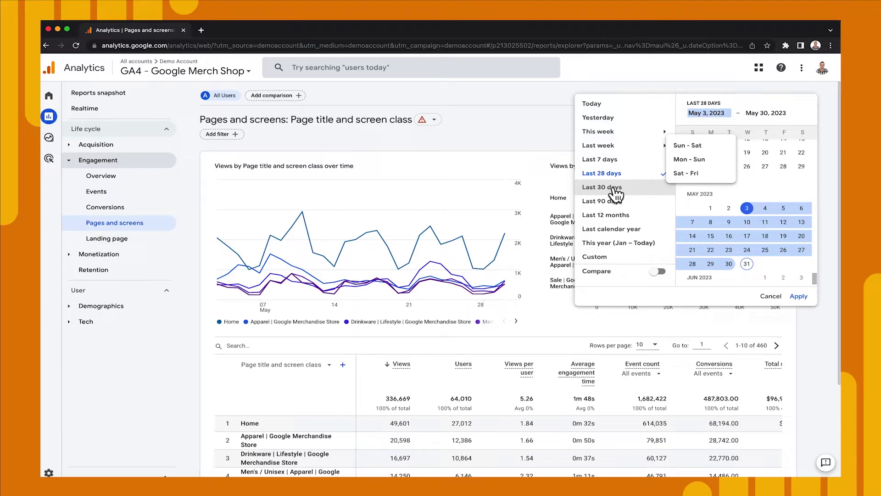
left_click(544, 137)
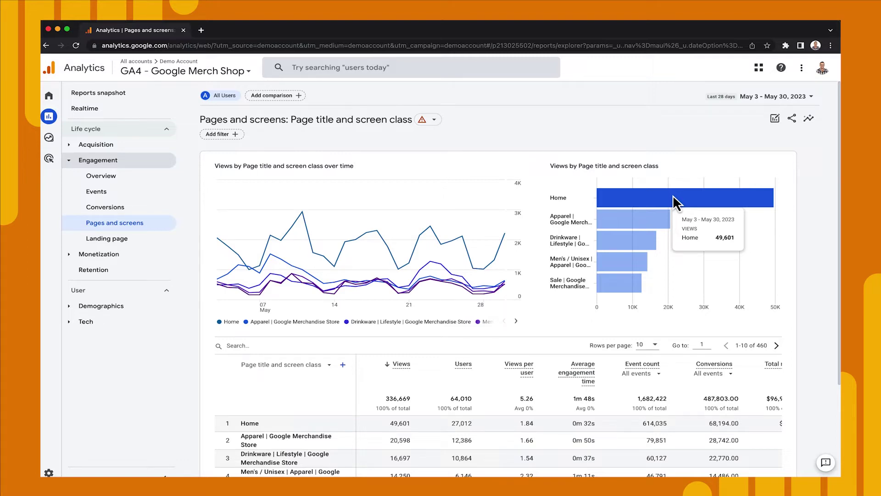
Examine the Home page's views in the pages table and read the definitions of the metric columns.
scroll(214, 229, "down", 3)
scroll(209, 238, "down", 1)
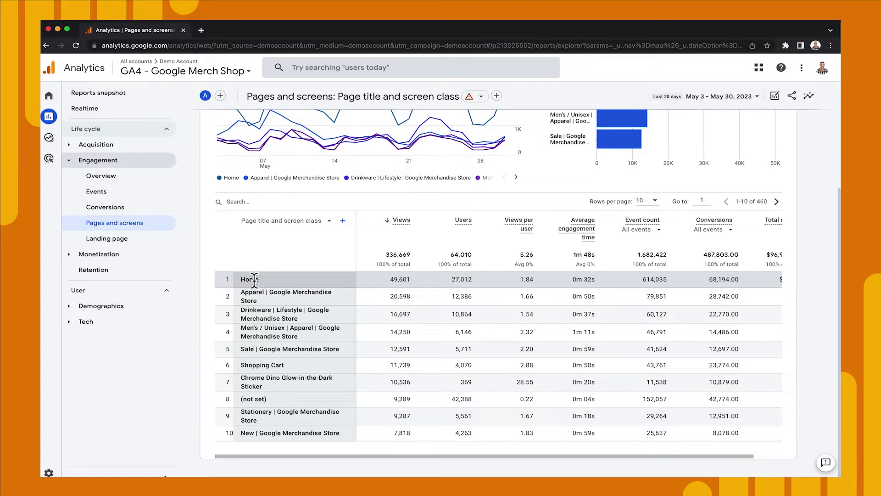
left_click_drag(389, 279, 400, 279)
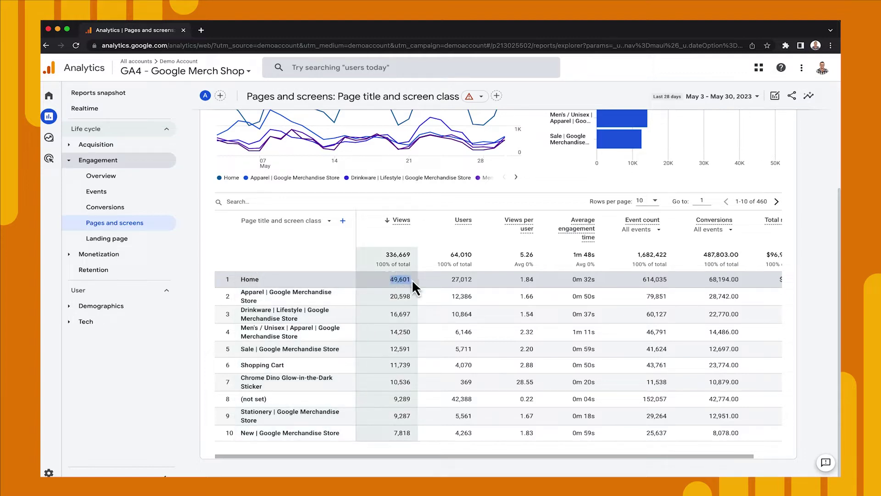
mouse_move(399, 223)
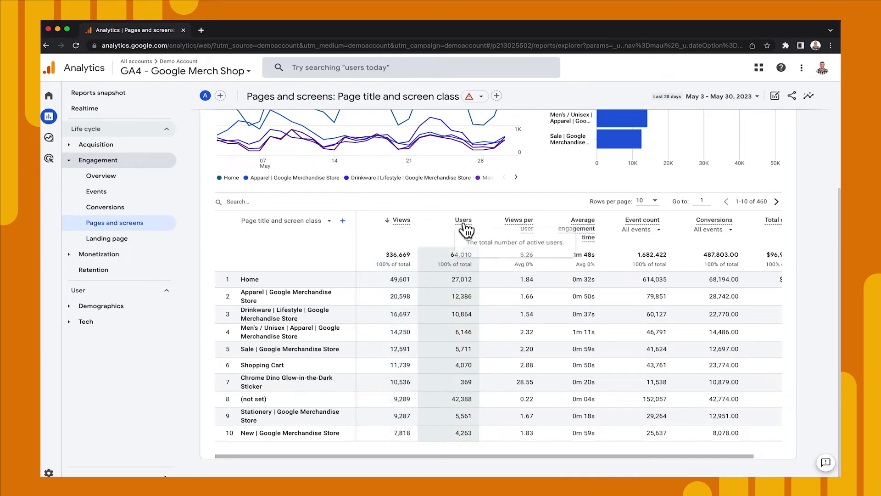
mouse_move(525, 228)
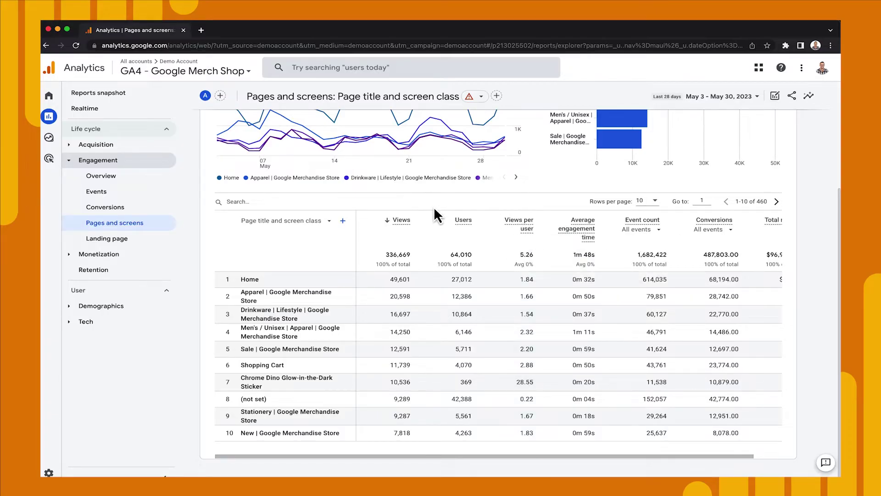
Sort the Pages and screens table by views per user in descending order and review the rows.
scroll(528, 208, "up", 5)
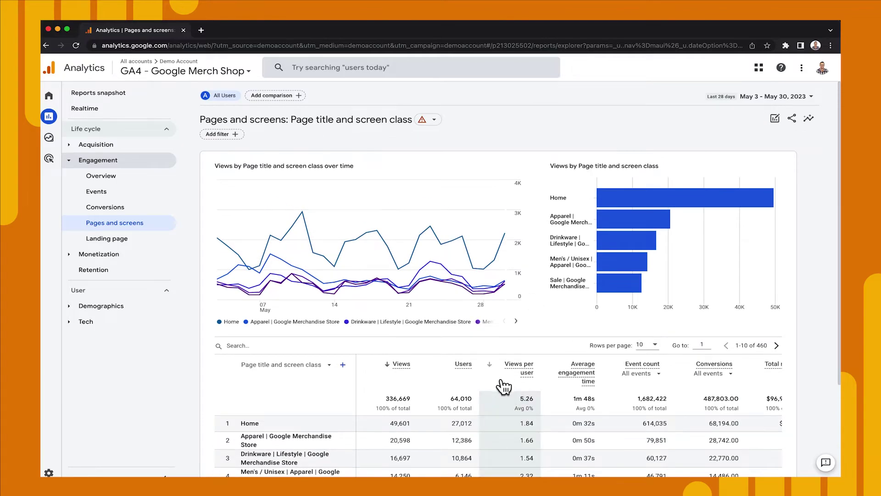
left_click(493, 370)
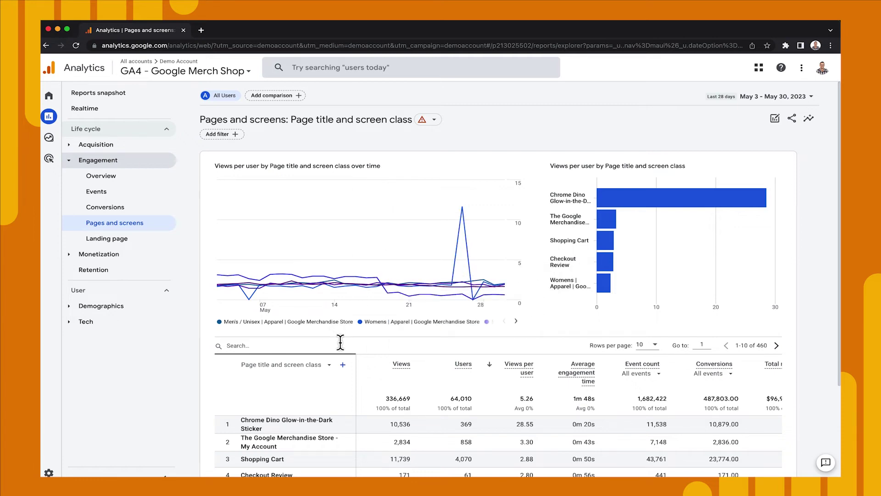
scroll(340, 341, "down", 3)
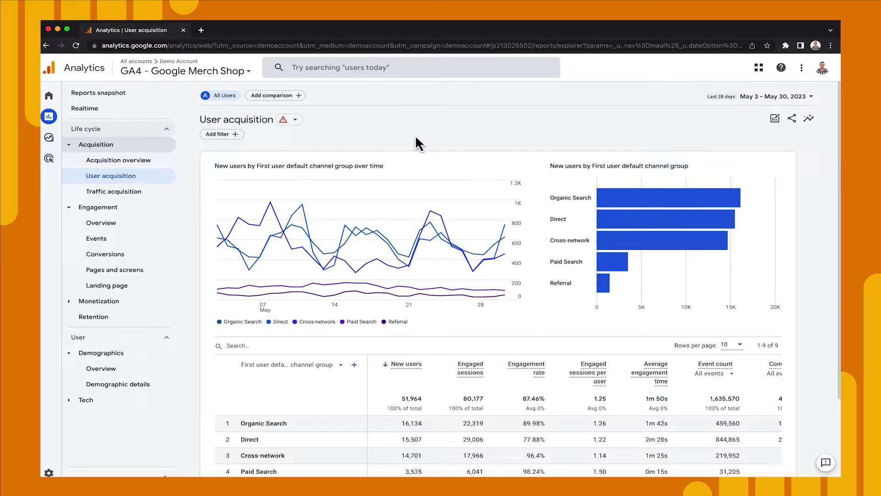
Add a comparison including device category mobile to the User acquisition report and inspect its channel bars against All Users.
left_click(291, 97)
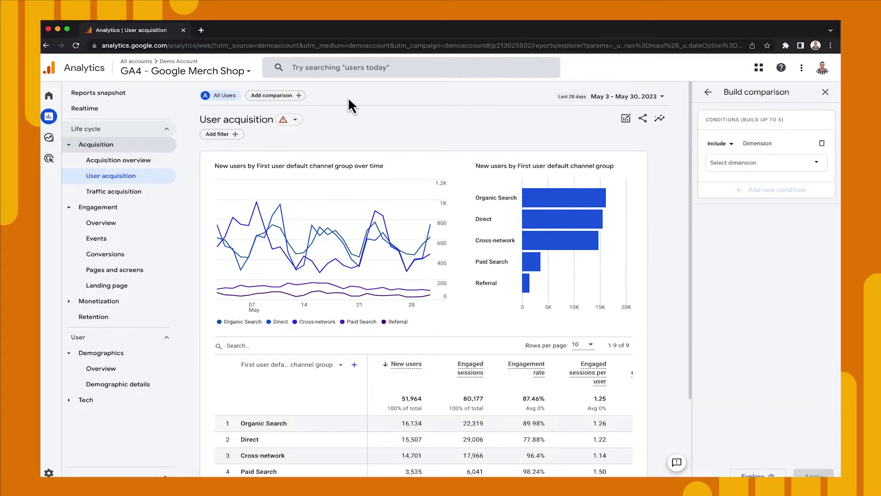
left_click(743, 166)
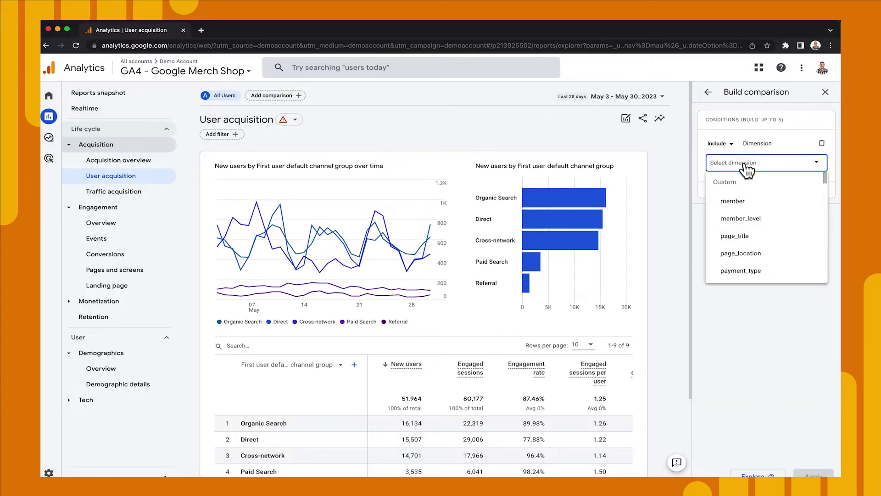
type("device")
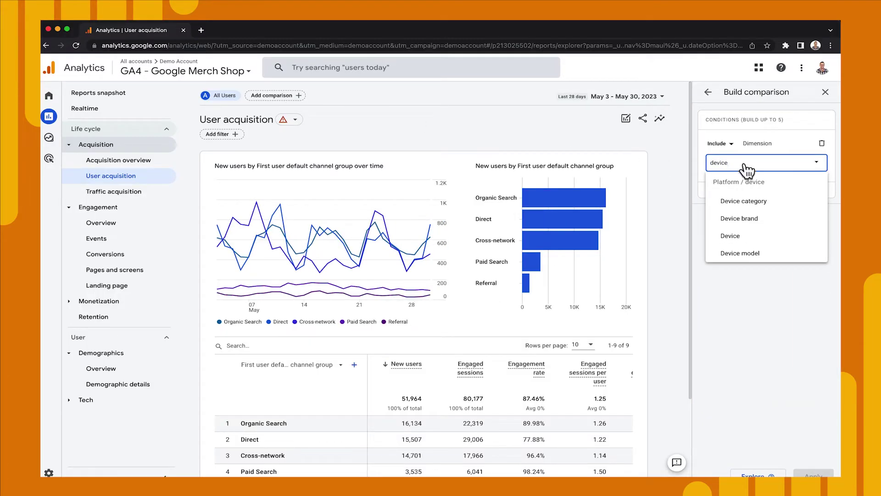
left_click(745, 202)
left_click(750, 198)
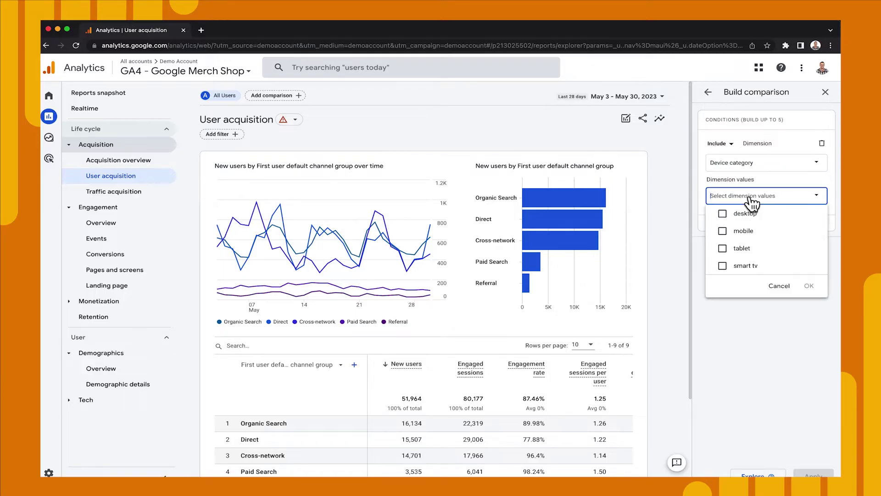
left_click(746, 232)
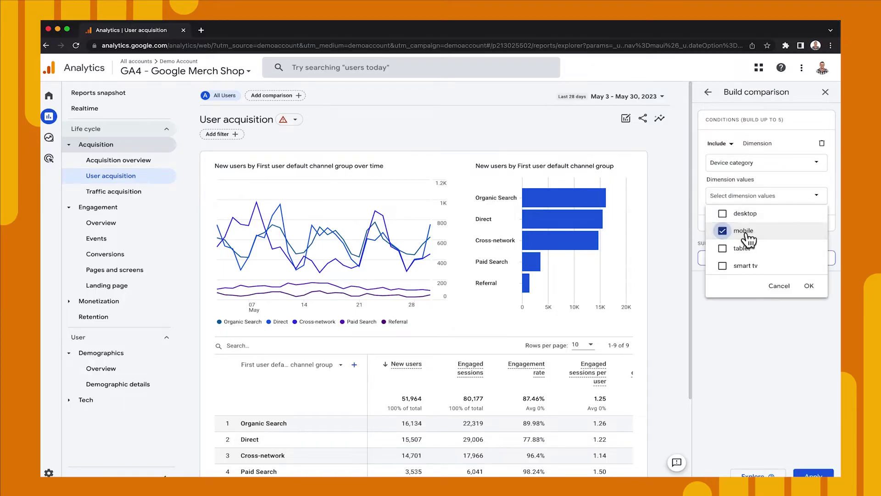
left_click(807, 283)
left_click(813, 474)
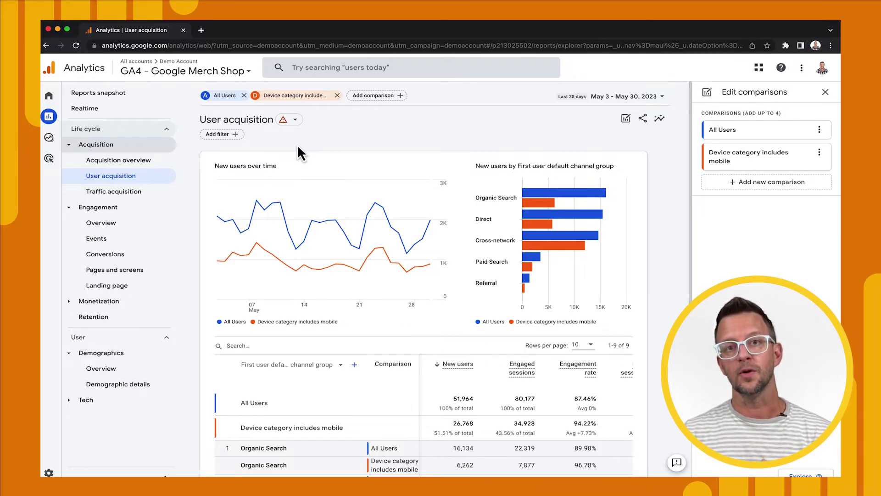
mouse_move(593, 195)
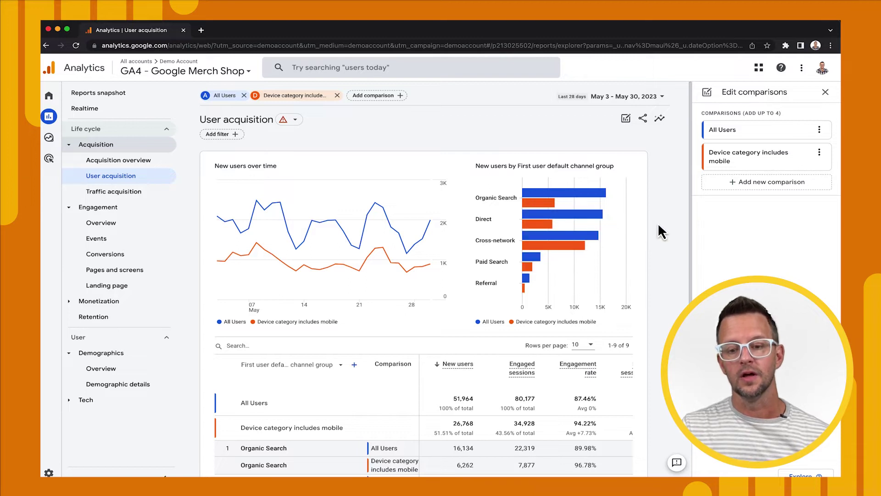
mouse_move(556, 250)
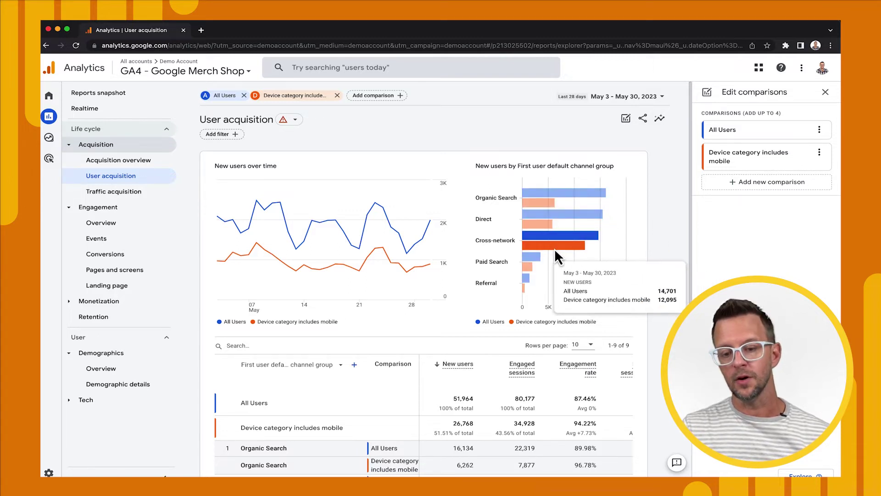
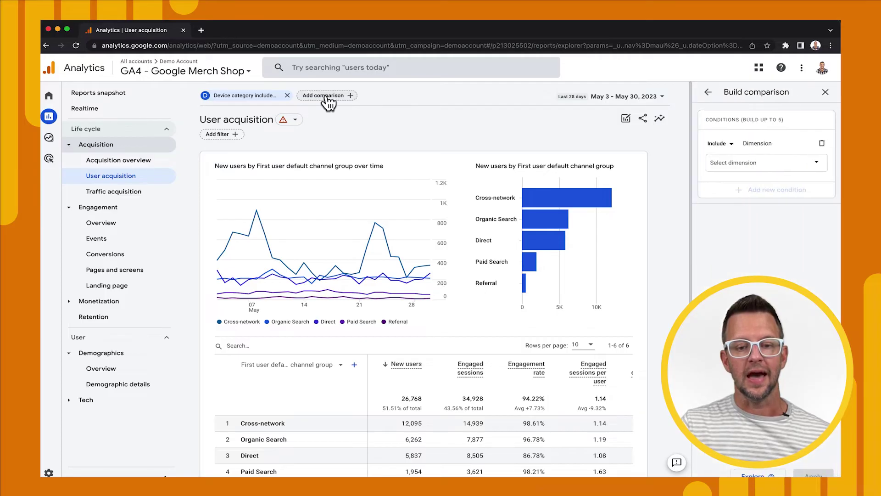
Build and apply a second comparison that includes device category desktop alongside the mobile one.
left_click(760, 168)
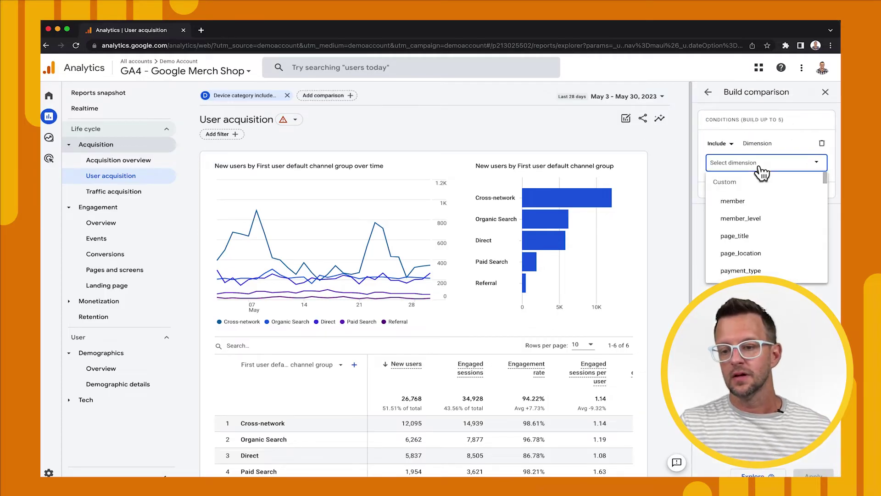
type("device")
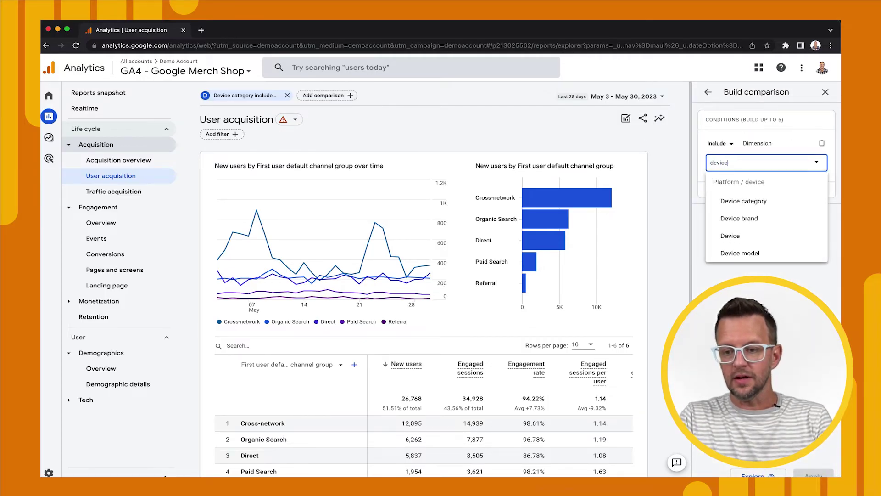
left_click(757, 201)
left_click(755, 198)
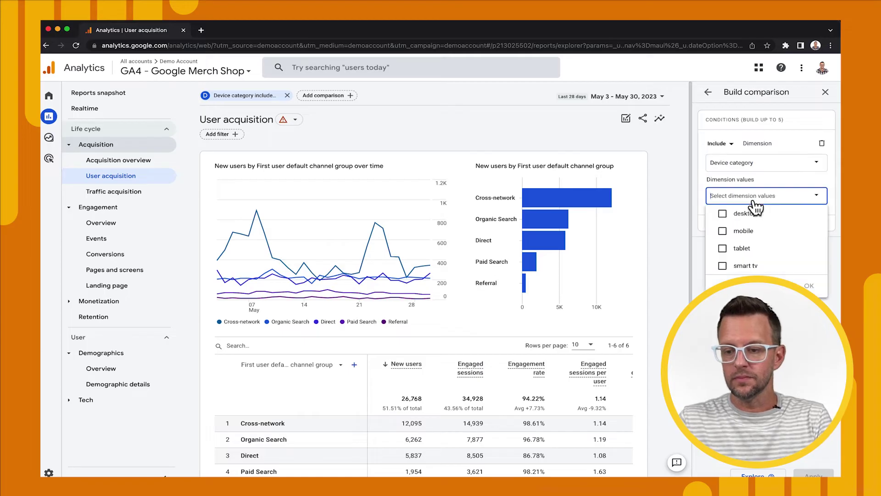
left_click(752, 214)
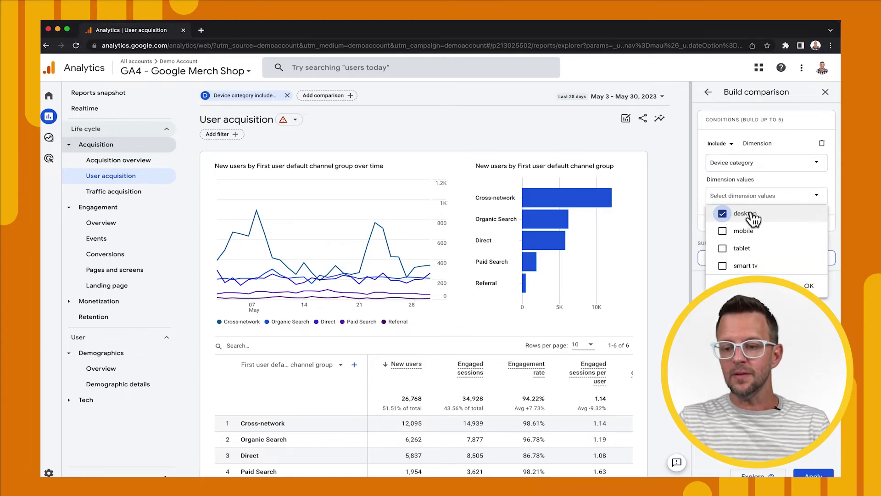
left_click(810, 286)
left_click(814, 474)
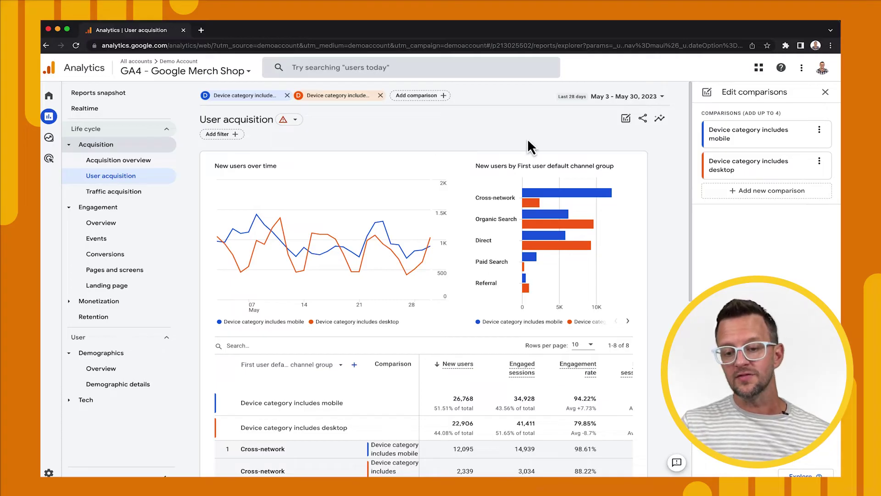
Compare mobile and desktop by channel in User acquisition, and view the same comparisons in Traffic acquisition and Pages and screens.
mouse_move(545, 189)
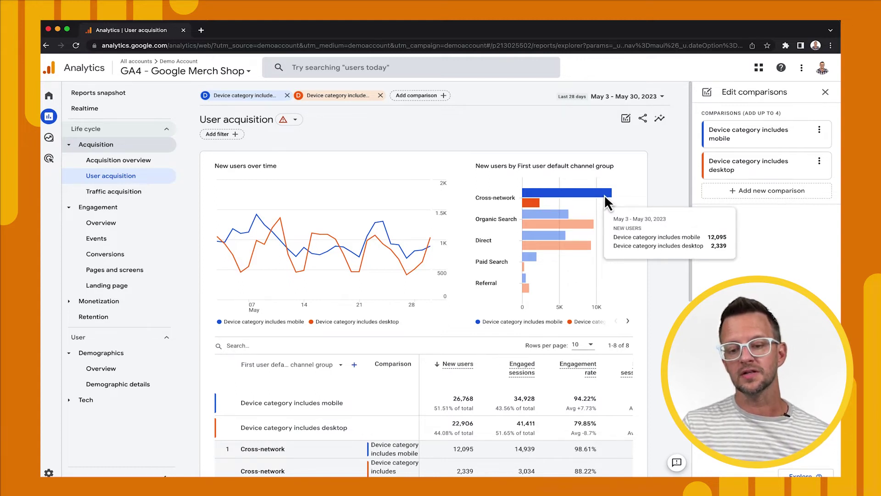
mouse_move(583, 247)
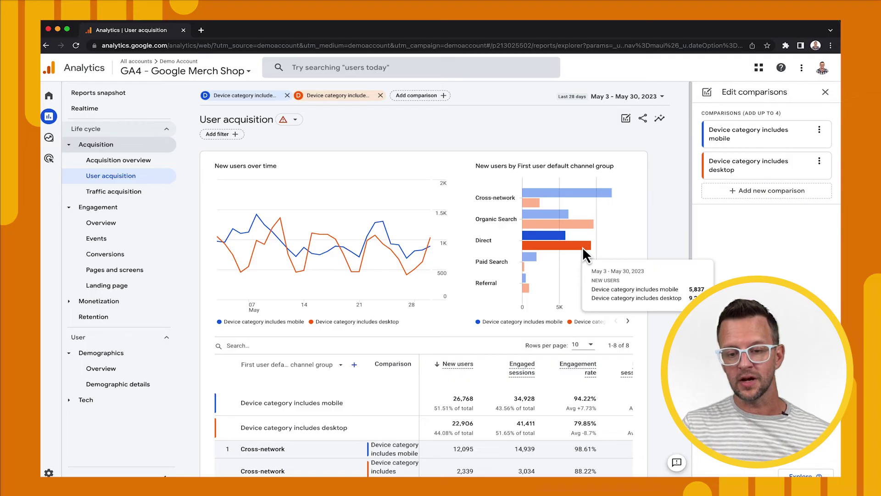
mouse_move(583, 227)
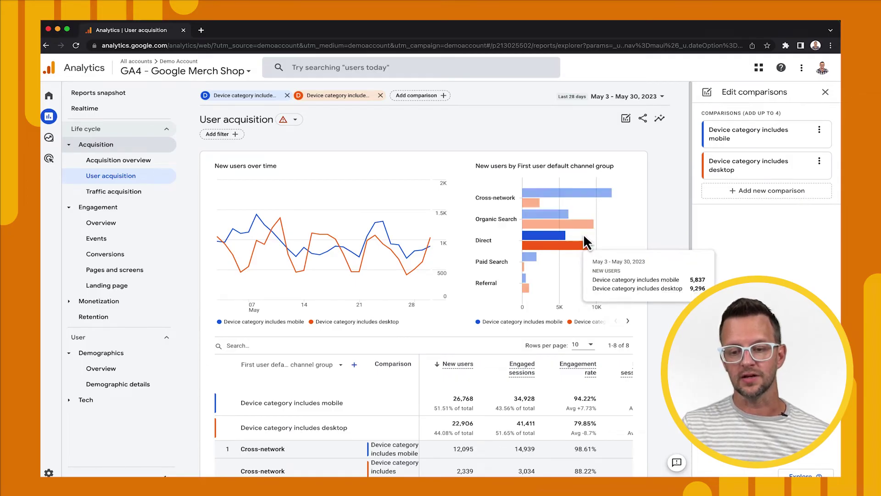
scroll(447, 180, "down", 7)
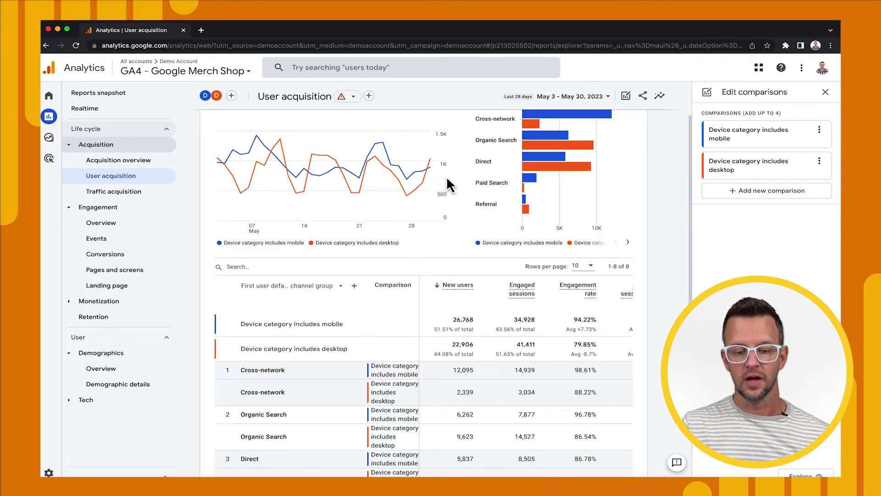
scroll(364, 217, "up", 10)
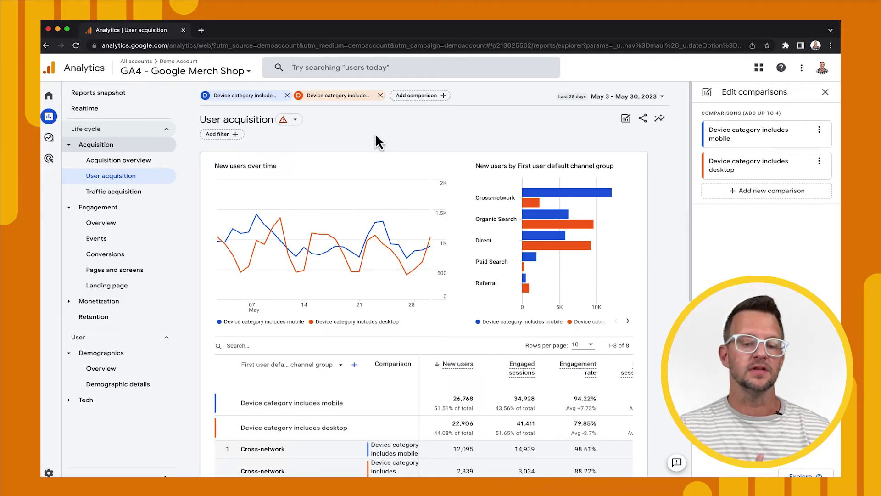
left_click(113, 191)
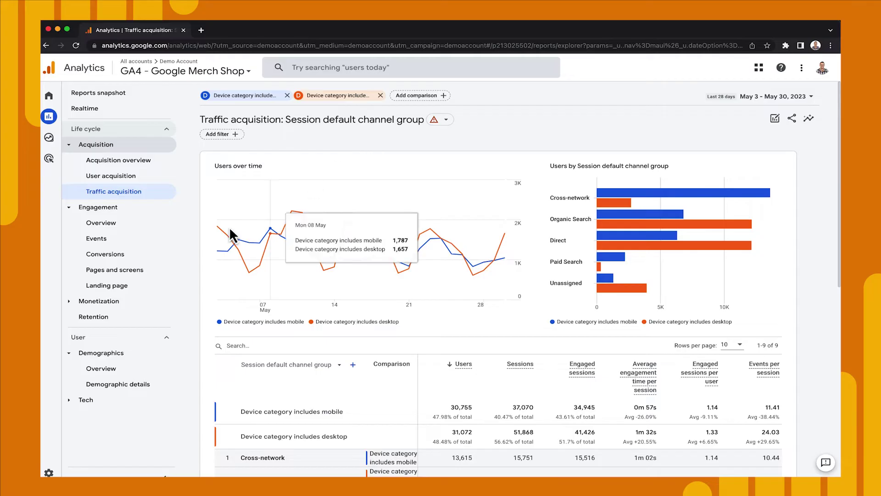
left_click(131, 270)
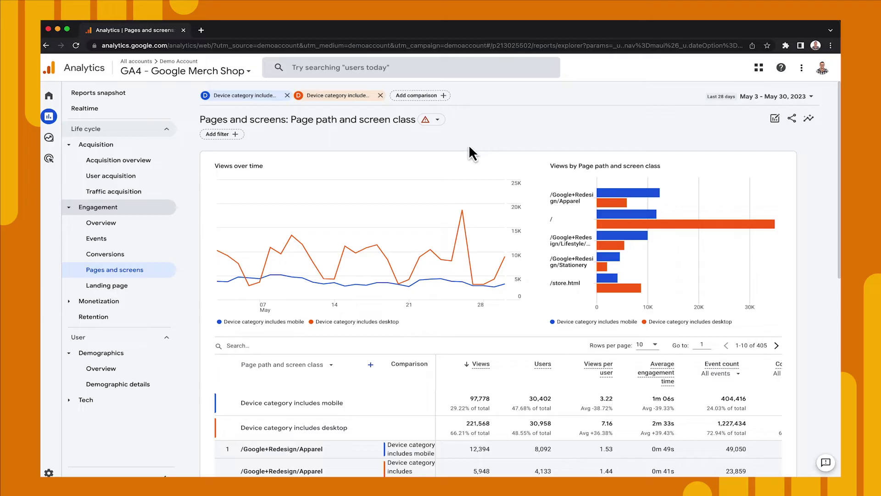
Return to the User acquisition report and remove both device category comparisons.
left_click(169, 176)
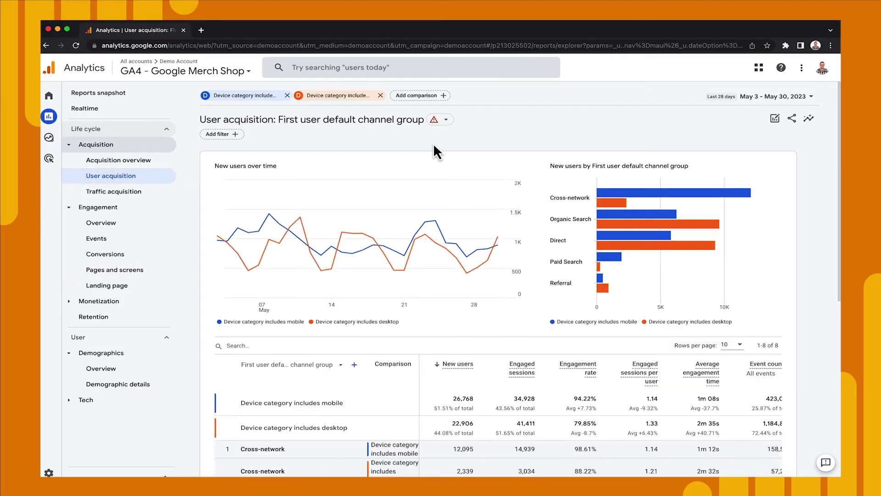
left_click(287, 95)
left_click(287, 95)
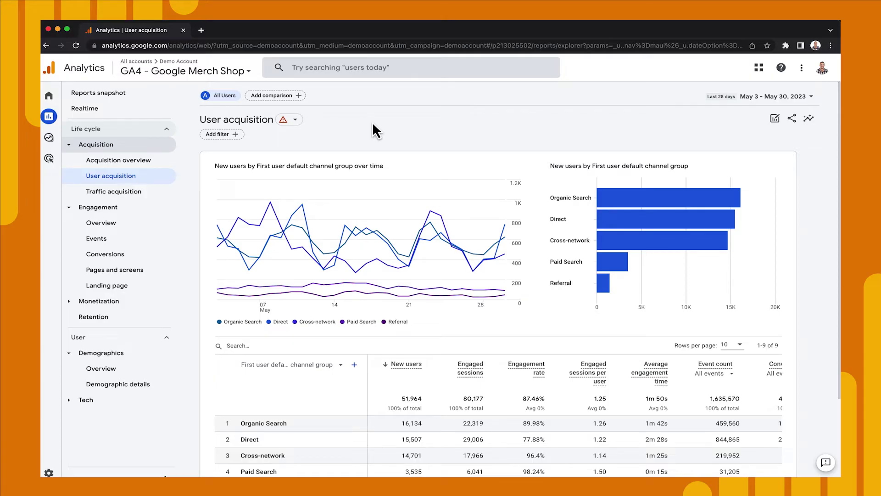
Build a filter condition for the User acquisition report with the Device category dimension set to mobile.
left_click(236, 135)
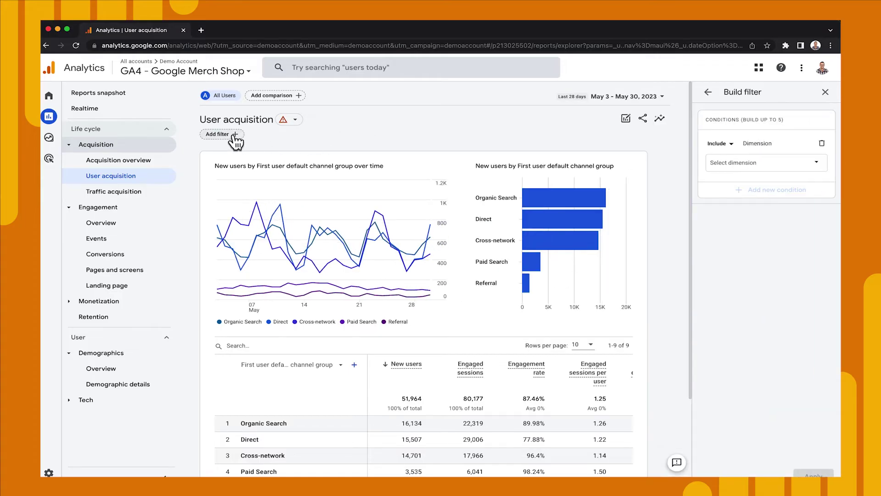
left_click(741, 168)
type("device")
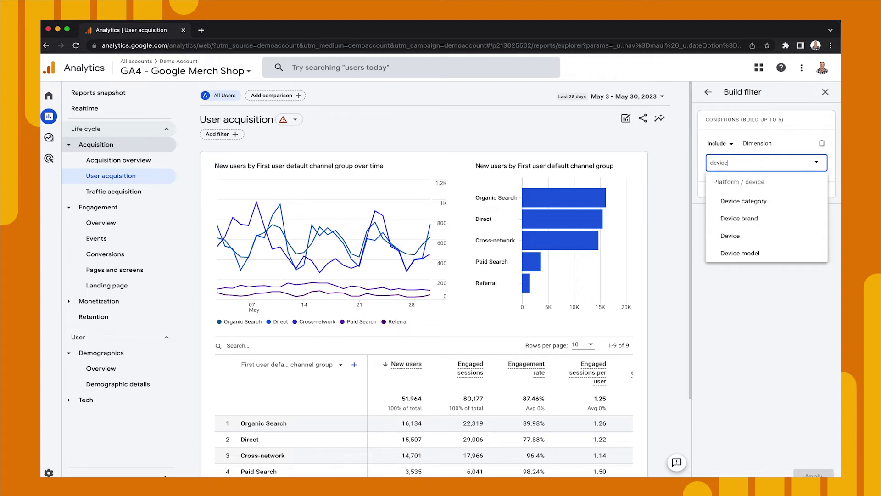
left_click(743, 202)
left_click(741, 195)
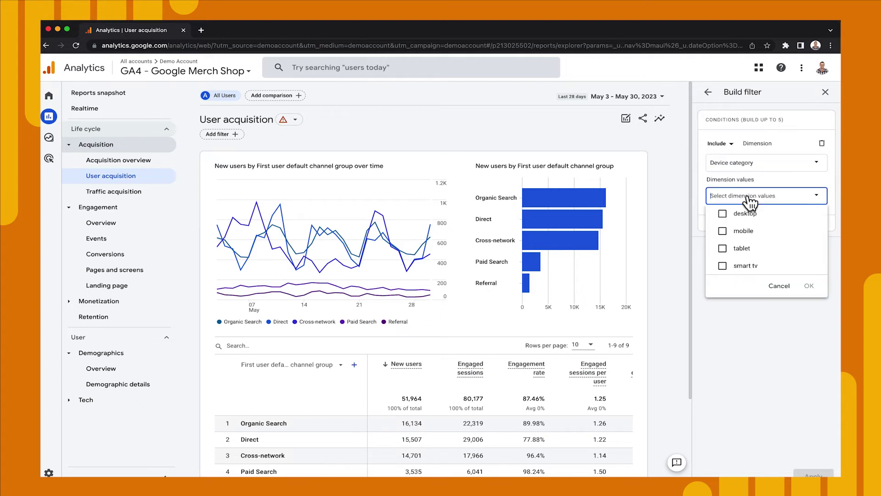
left_click(742, 231)
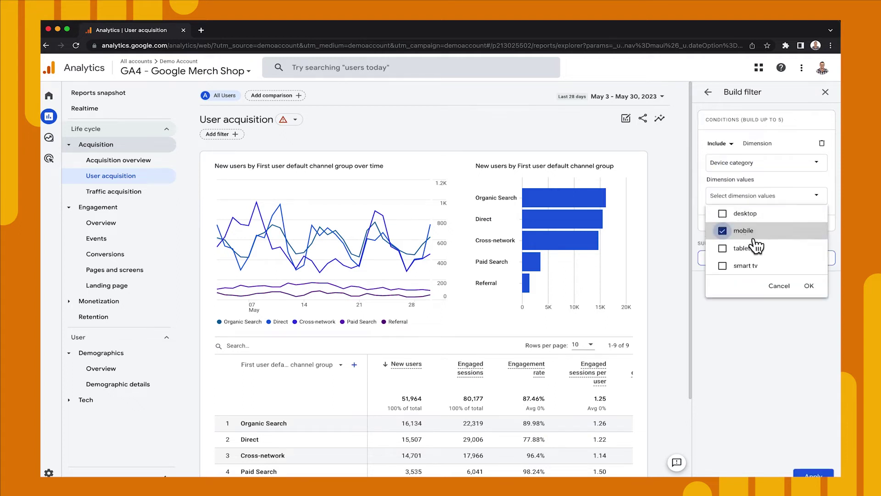
left_click(809, 286)
Check the include and exclude options of the mobile condition, keep Include, and apply the filter to the report.
left_click(731, 142)
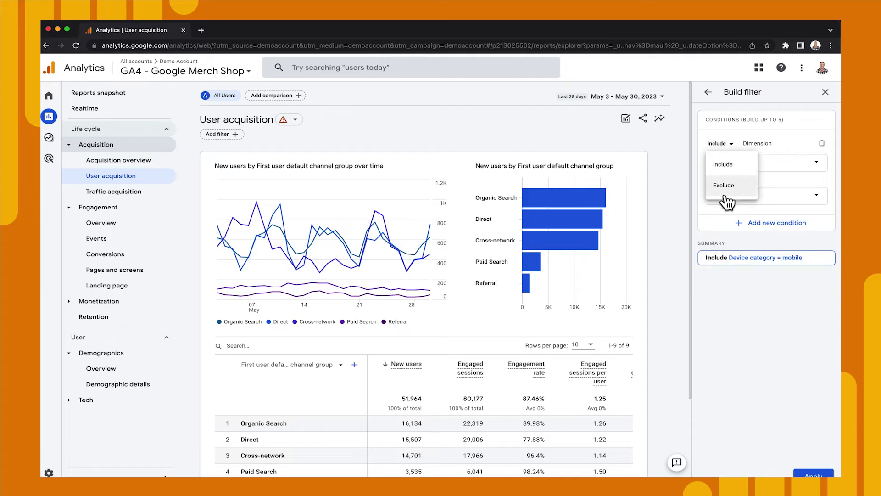
left_click(740, 137)
left_click(734, 145)
left_click(725, 169)
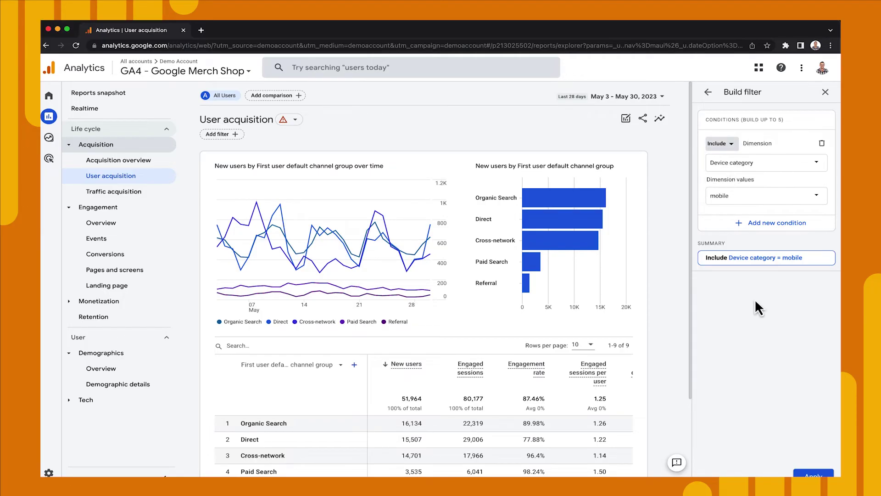
left_click(814, 473)
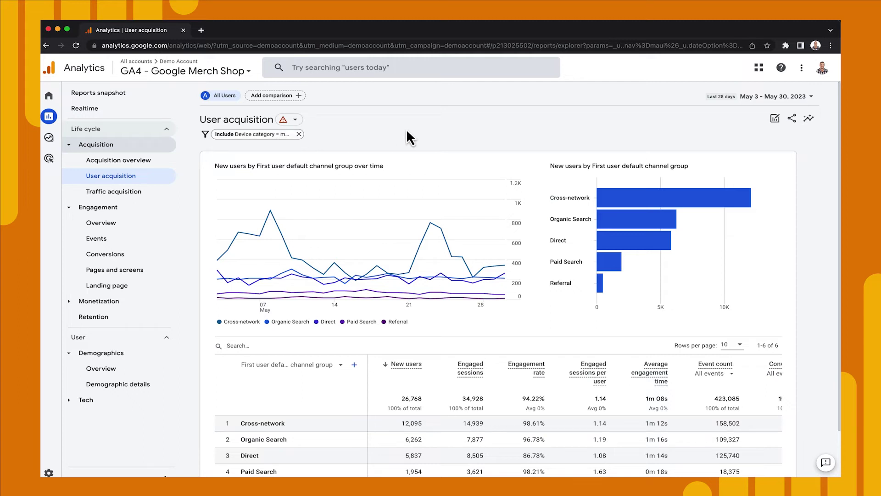
mouse_move(631, 194)
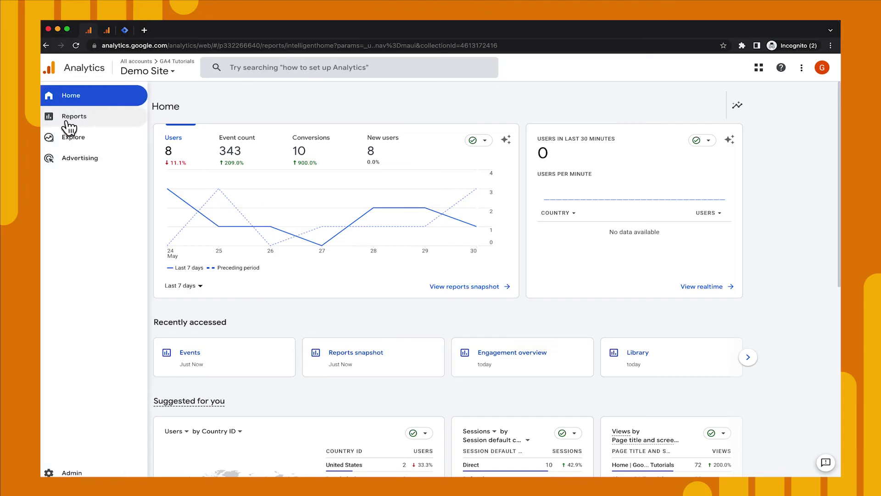
Open the Events report among the Demo Site property's Engagement reports and check the available date range options.
left_click(64, 119)
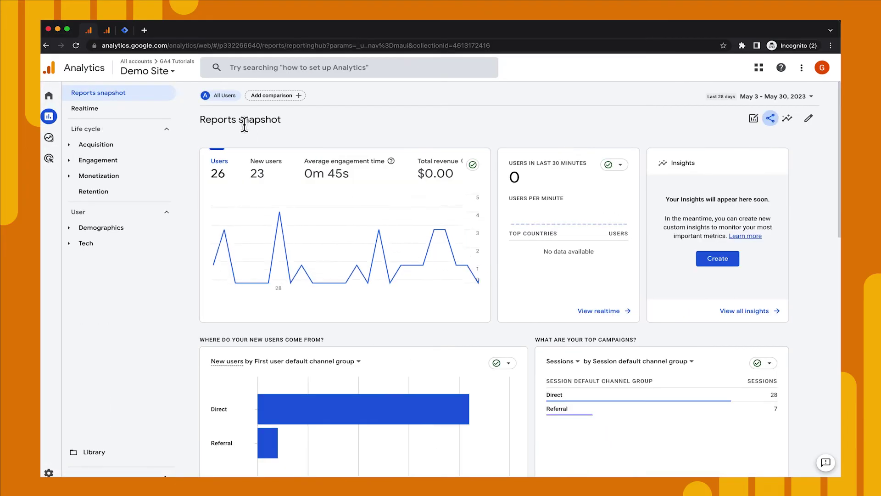
left_click(103, 162)
left_click(100, 193)
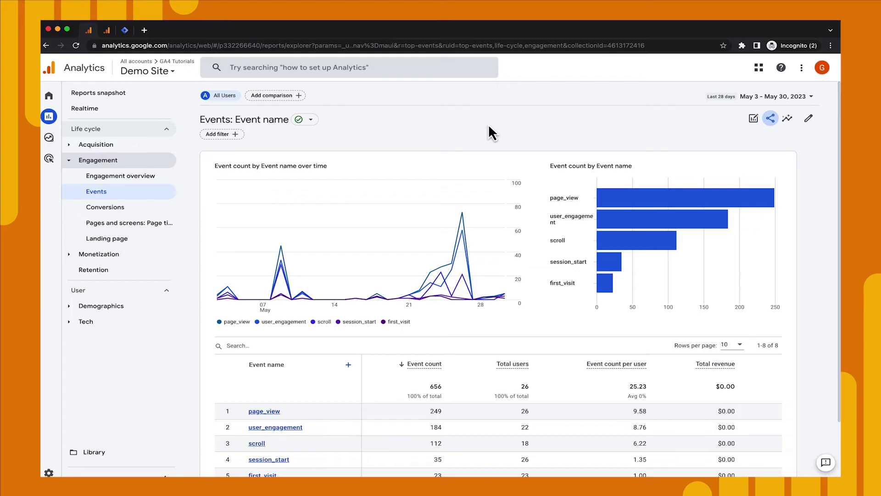
left_click(775, 96)
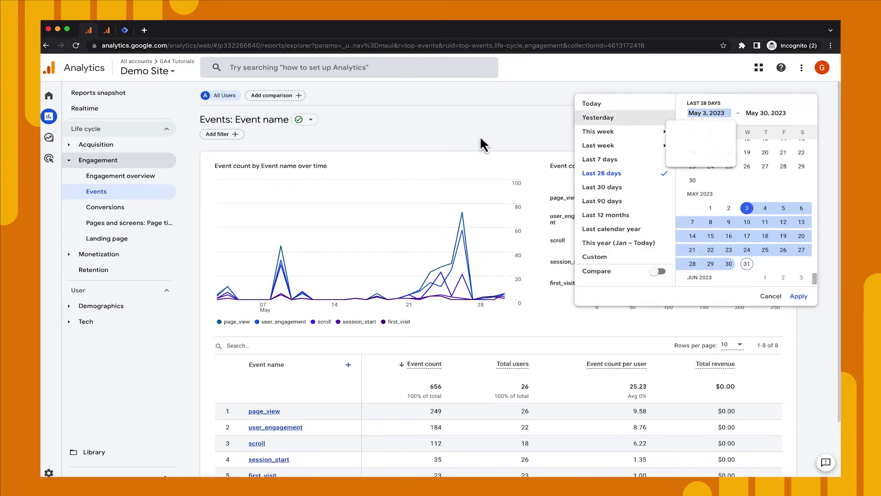
left_click(482, 132)
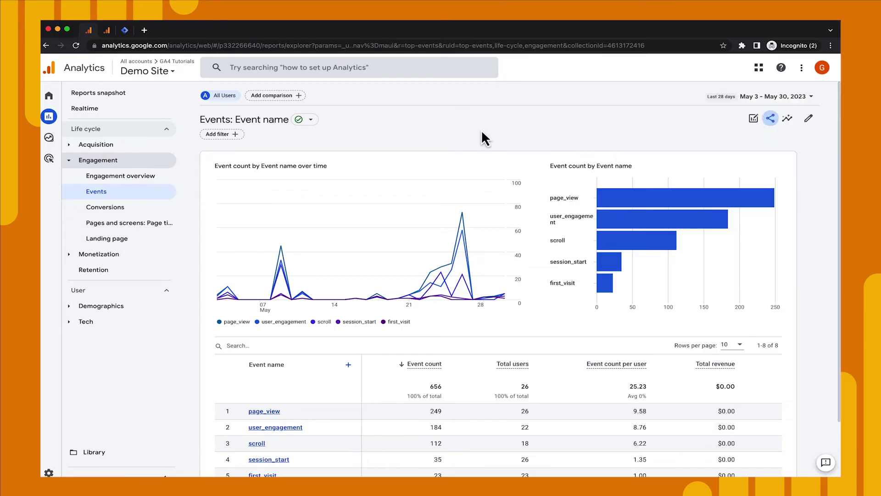
scroll(428, 269, "down", 3)
Start customizing the Events report and check its primary dimensions.
left_click(809, 120)
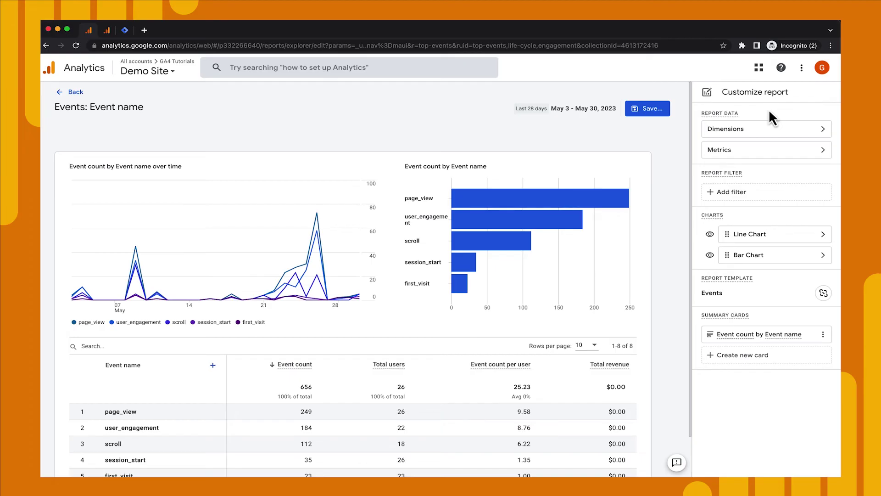
left_click(763, 131)
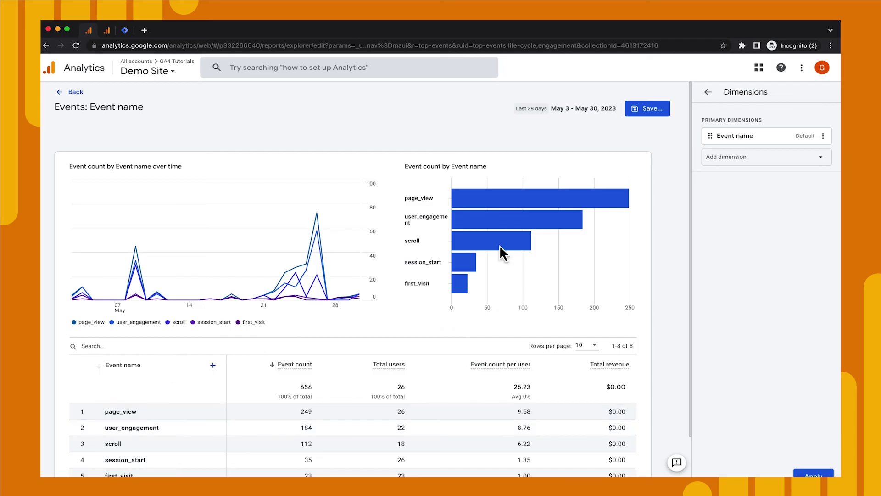
left_click(708, 93)
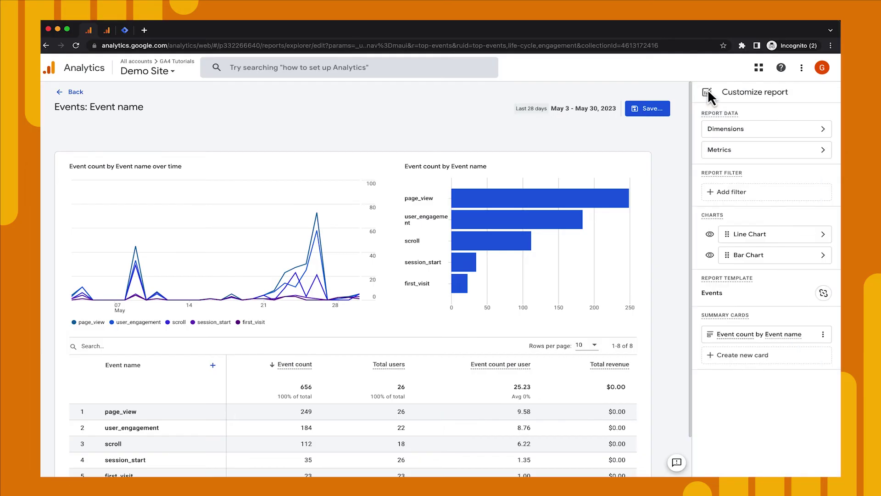
Add the Conversions metric to the customized Events report, apply it, and review the new table column.
left_click(741, 154)
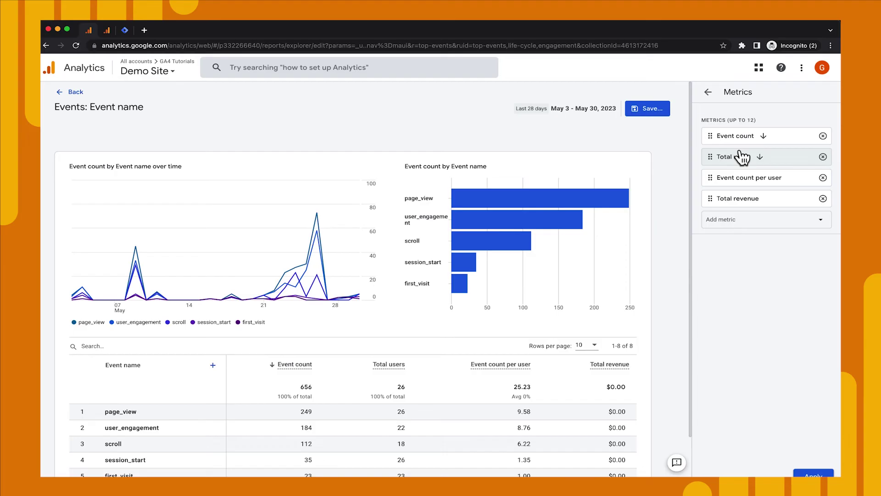
left_click(747, 227)
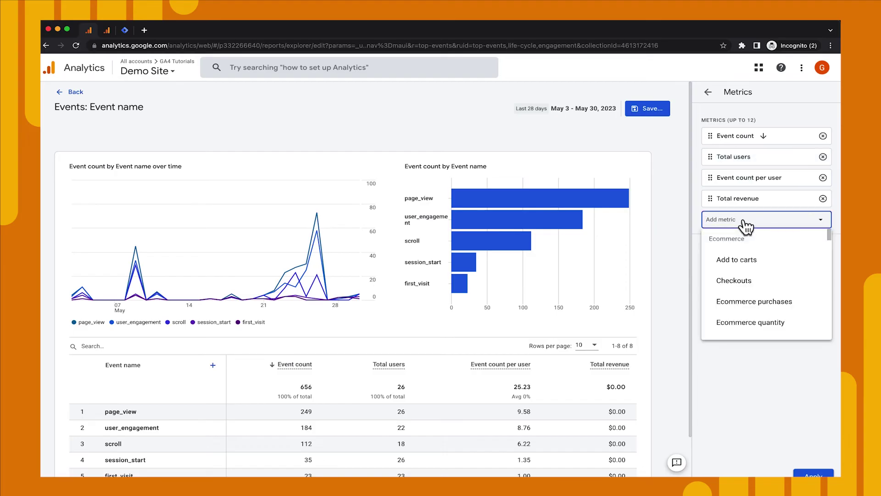
type("conver")
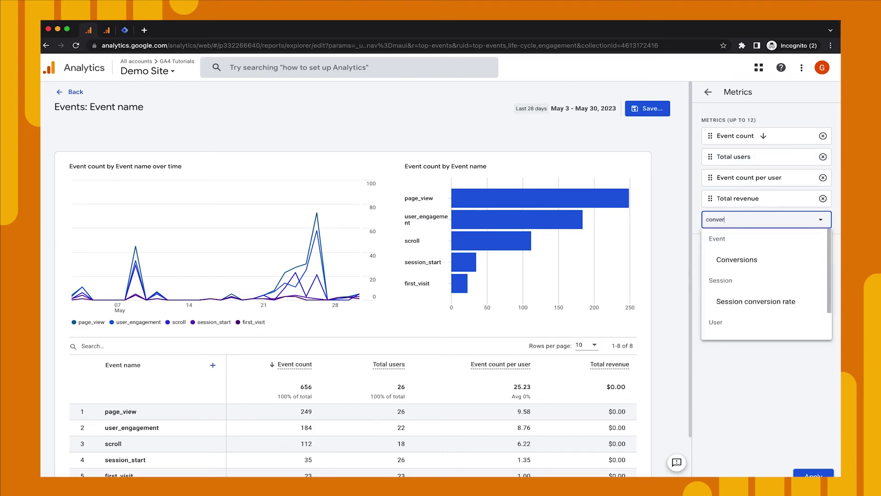
left_click(738, 258)
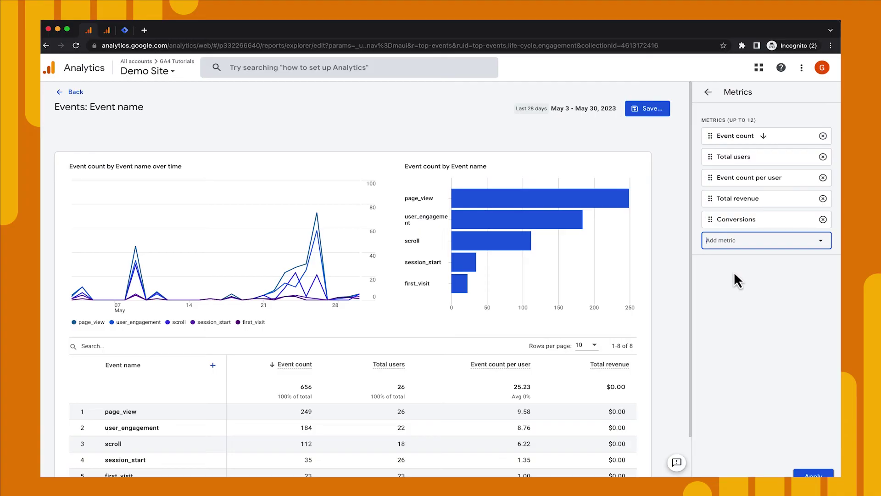
left_click(814, 474)
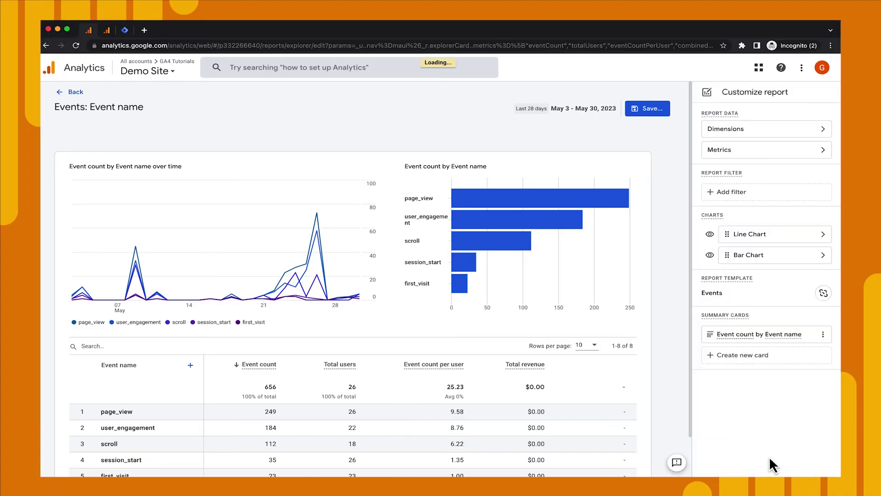
scroll(649, 385, "down", 2)
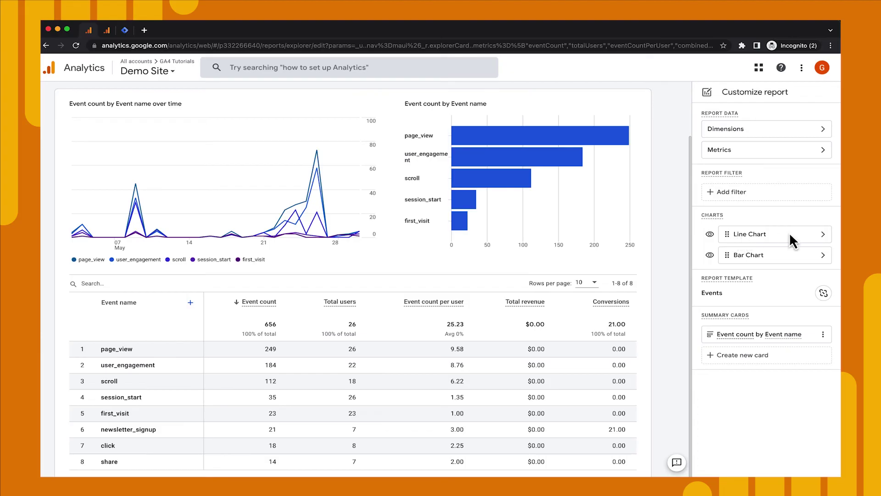
Look over the chart type choices for the line chart and the setup options for a new summary card.
left_click(823, 242)
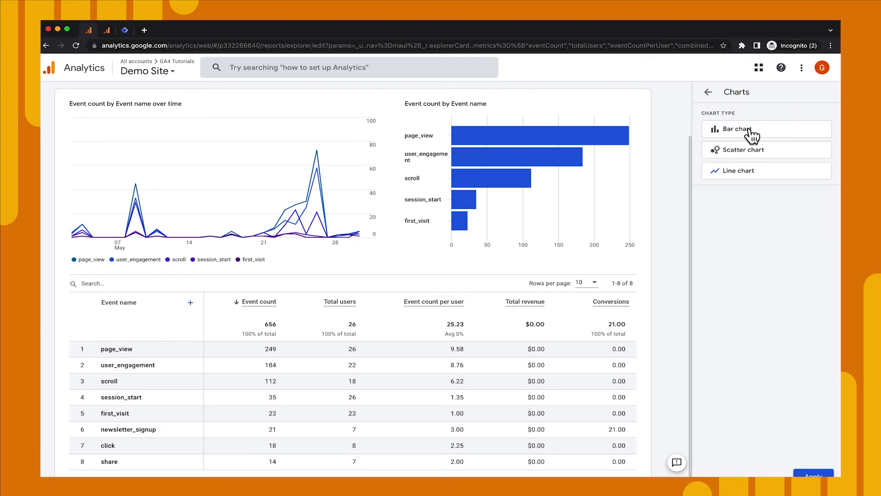
left_click(708, 92)
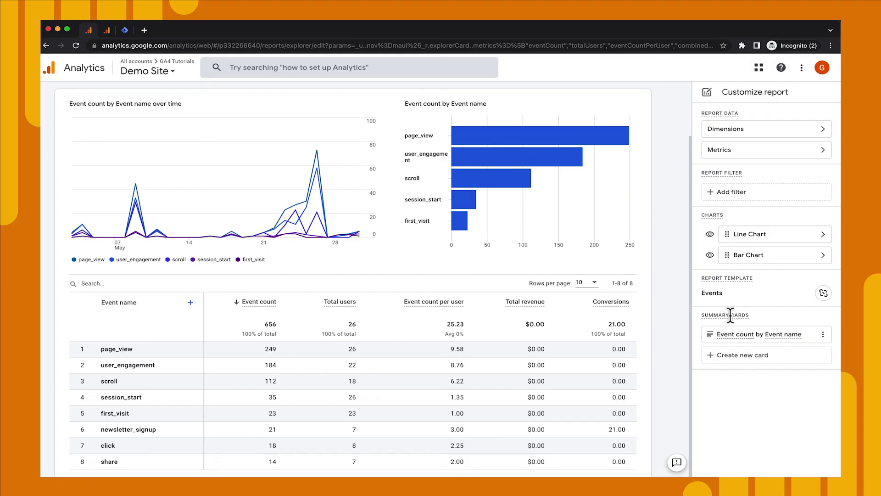
mouse_move(731, 315)
left_click(736, 356)
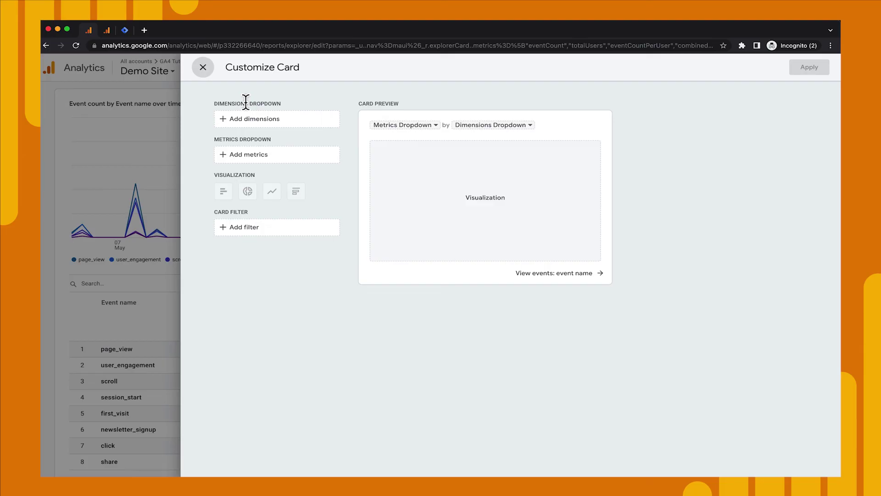
left_click(203, 67)
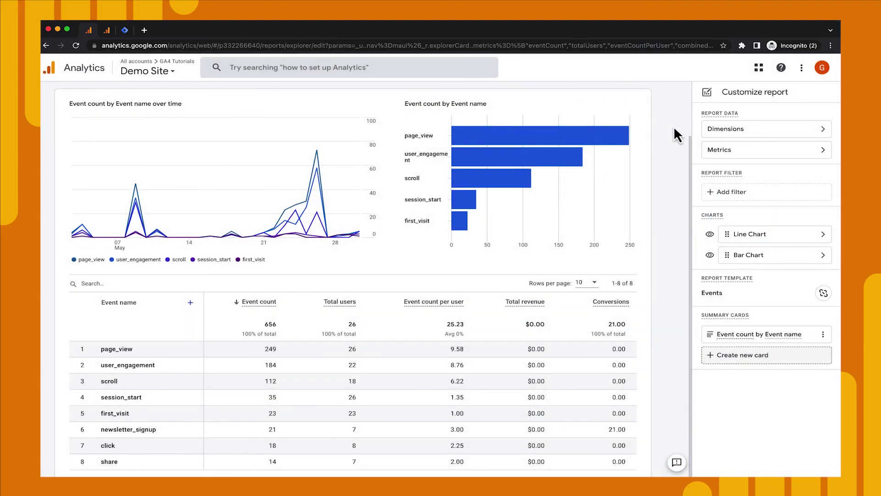